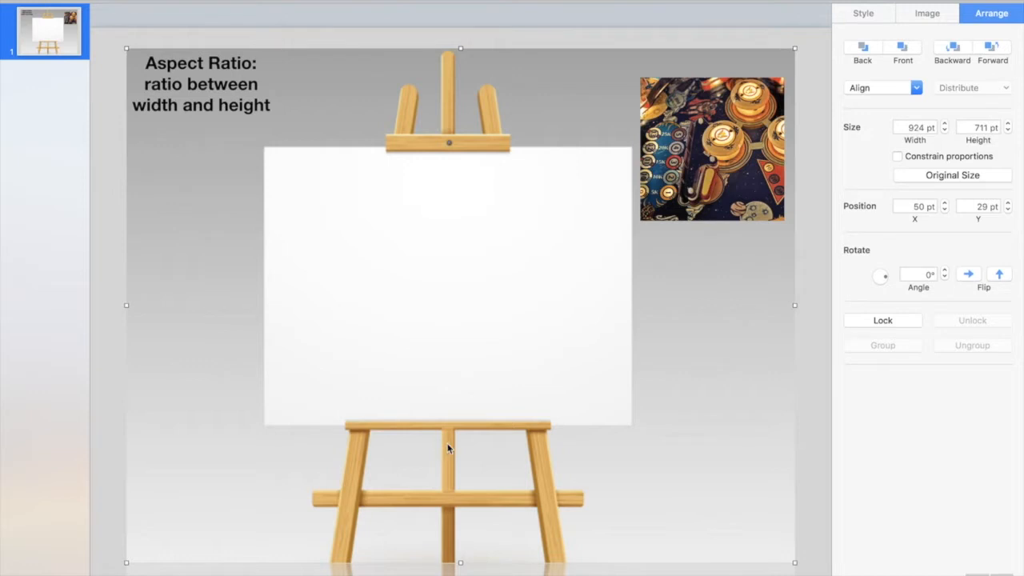
Move the square pinball picture onto the easel canvas, scale it proportionally to about 391 × 390 pt and centre it.
left_click(704, 182)
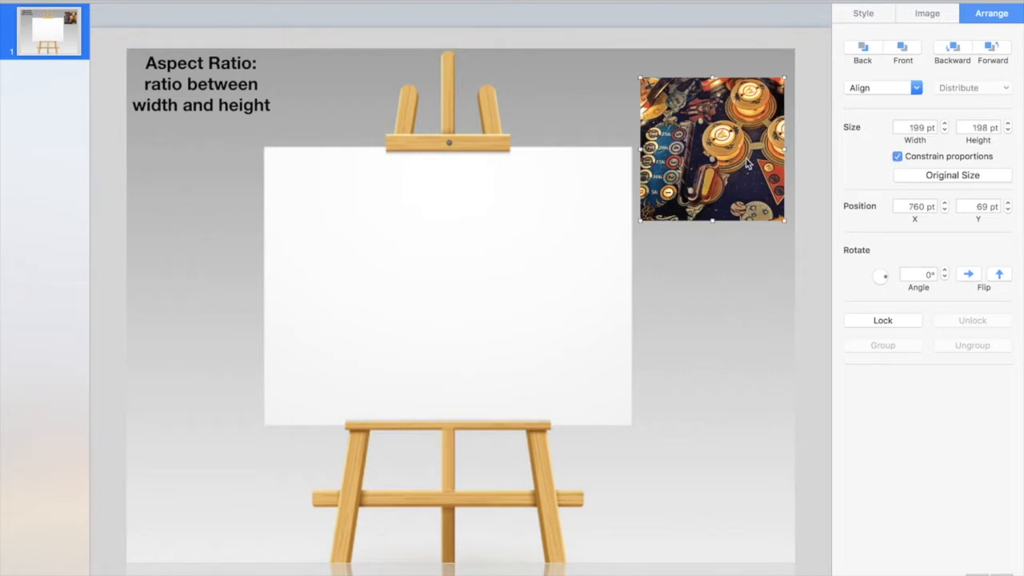
left_click_drag(747, 163, 406, 239)
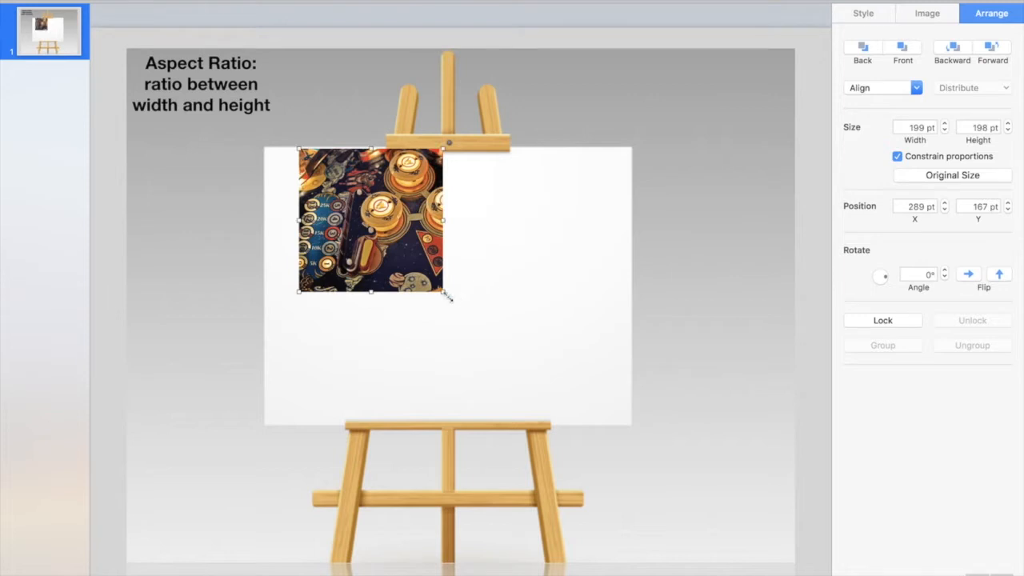
left_click_drag(442, 293, 600, 416)
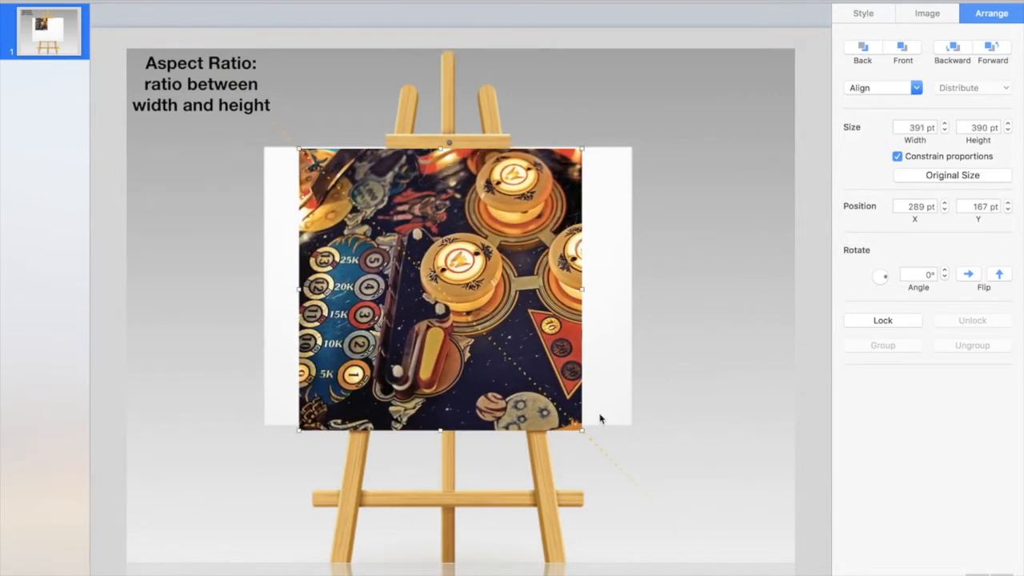
left_click_drag(482, 347, 491, 345)
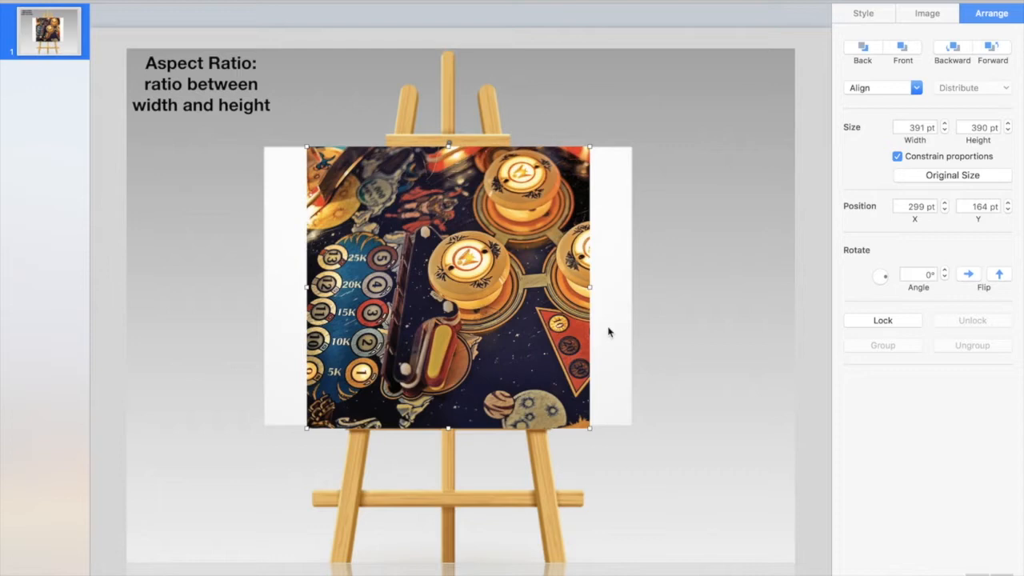
Try stretching the picture with unconstrained proportions to 506 pt wide across the whole canvas, and undo the stretches.
left_click(898, 158)
left_click_drag(590, 286, 628, 286)
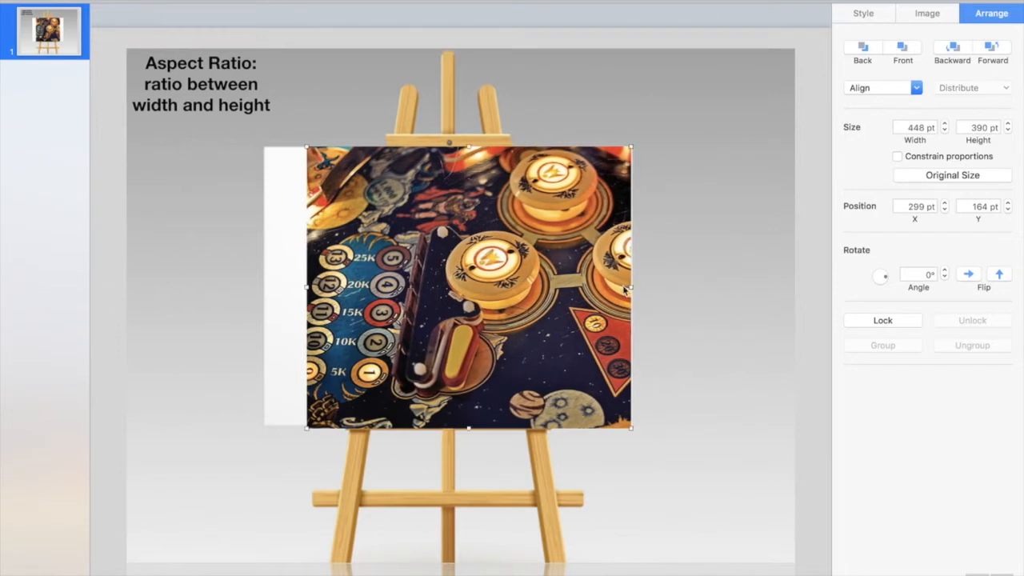
left_click_drag(307, 285, 264, 285)
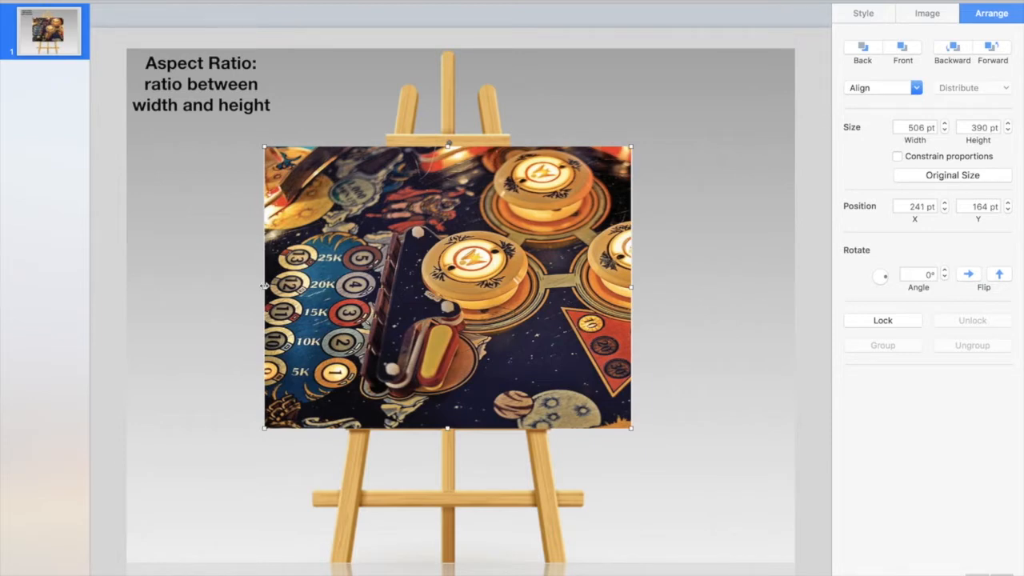
key("super+z")
key("super+z")
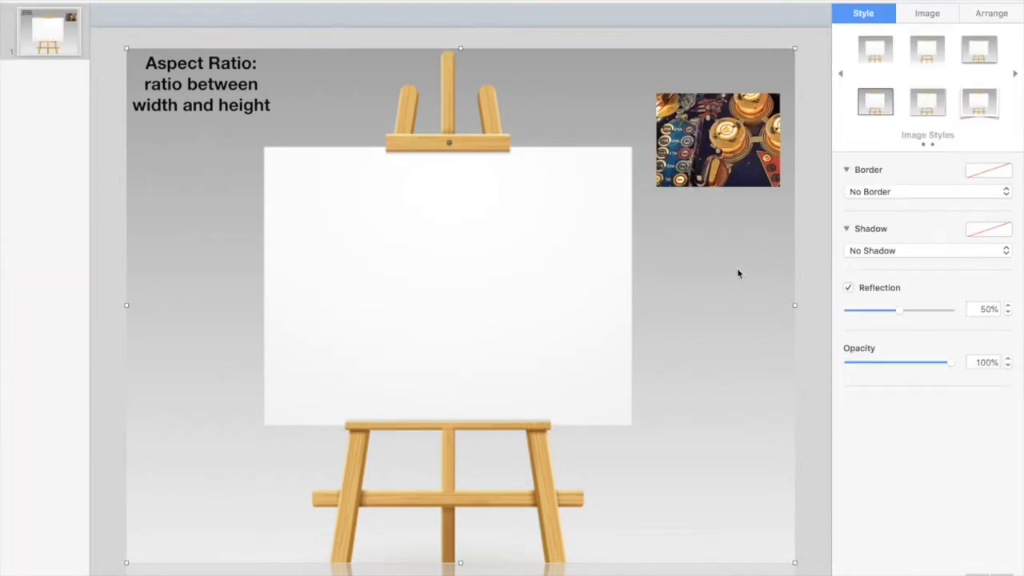
Align the rectangular pinball picture with the canvas's upper-right corner and scale it up proportionally to fill the canvas.
left_click(826, 130)
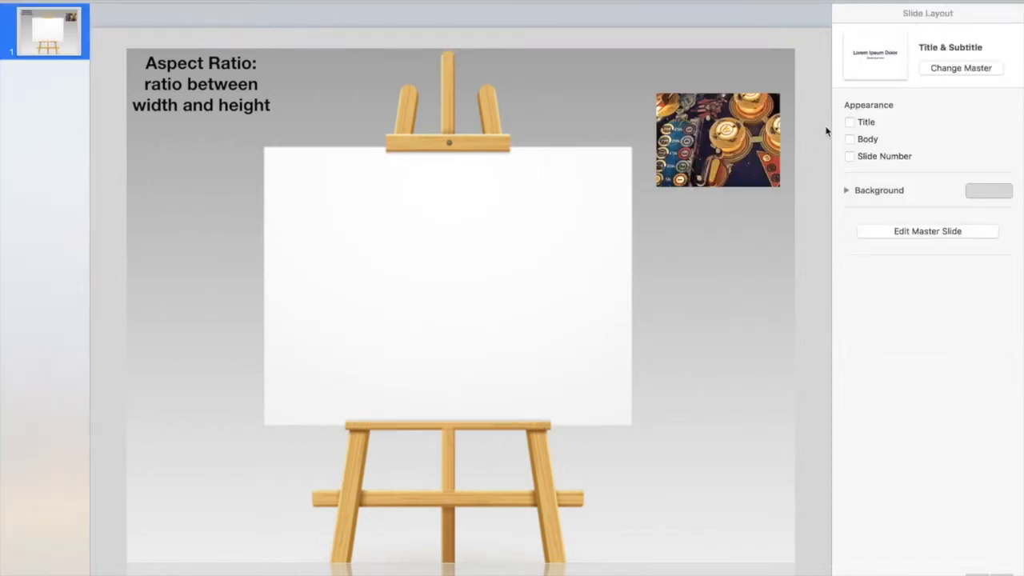
left_click(707, 140)
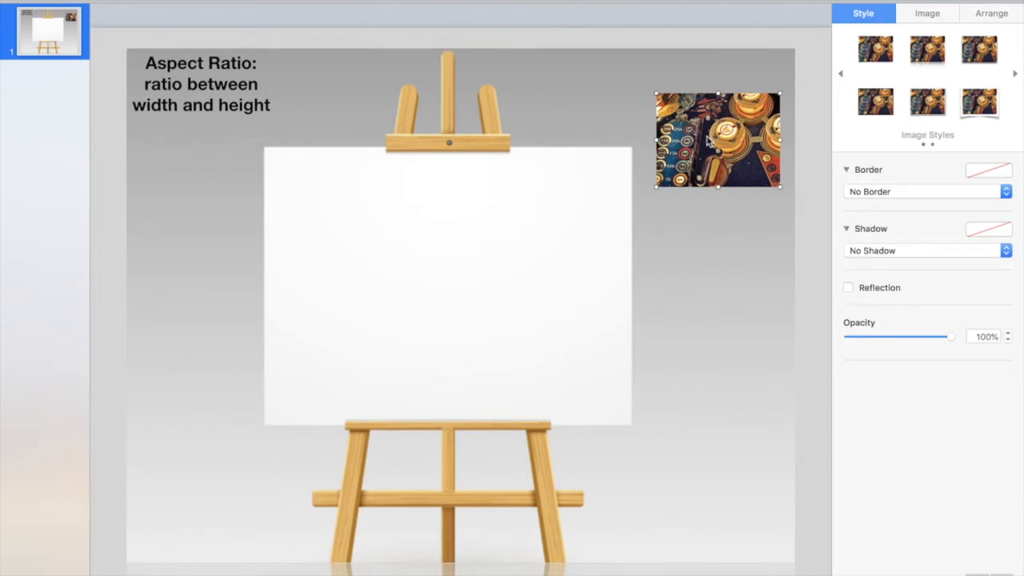
left_click(725, 244)
left_click(724, 156)
left_click_drag(724, 160, 576, 211)
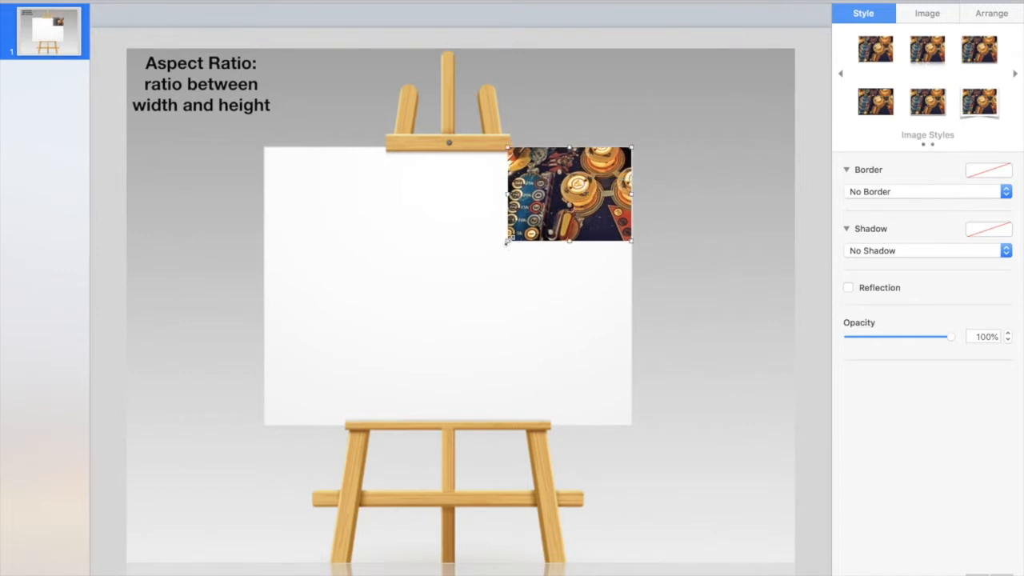
left_click_drag(507, 241, 239, 390)
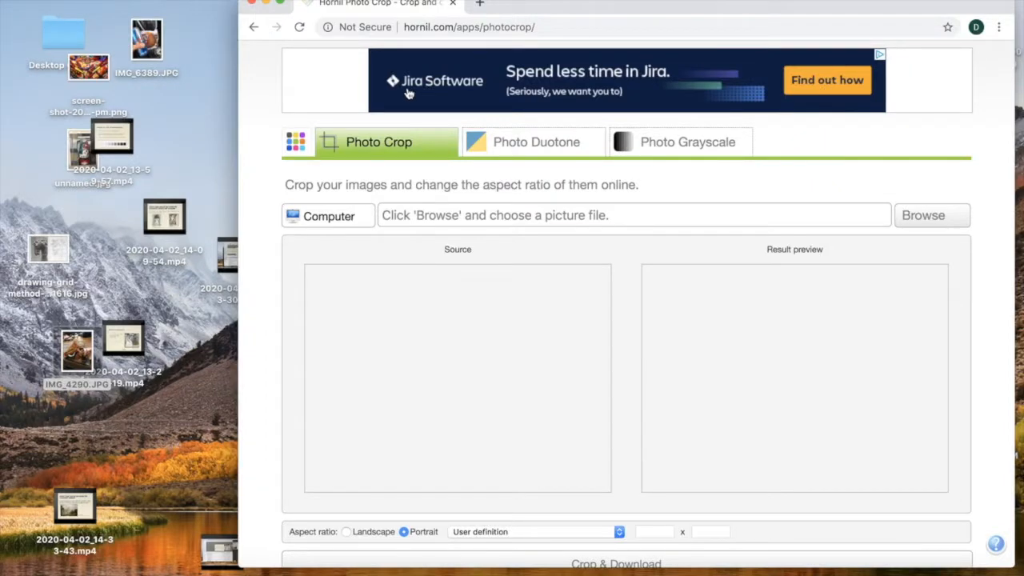
On the Hornil Photo Crop page in the browser, load IMG_4290.JPG from the desktop as the source picture.
left_click(475, 27)
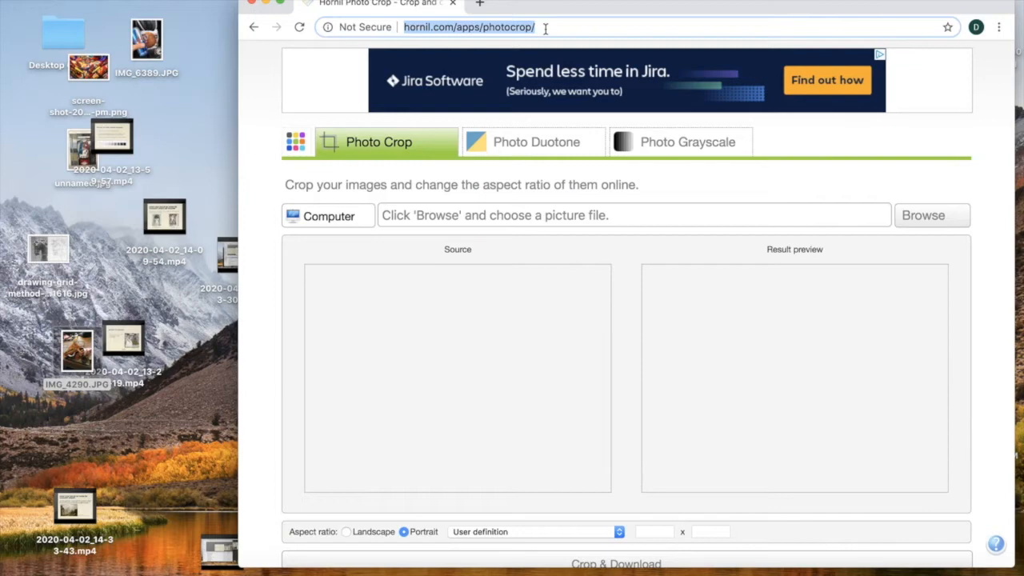
left_click(932, 223)
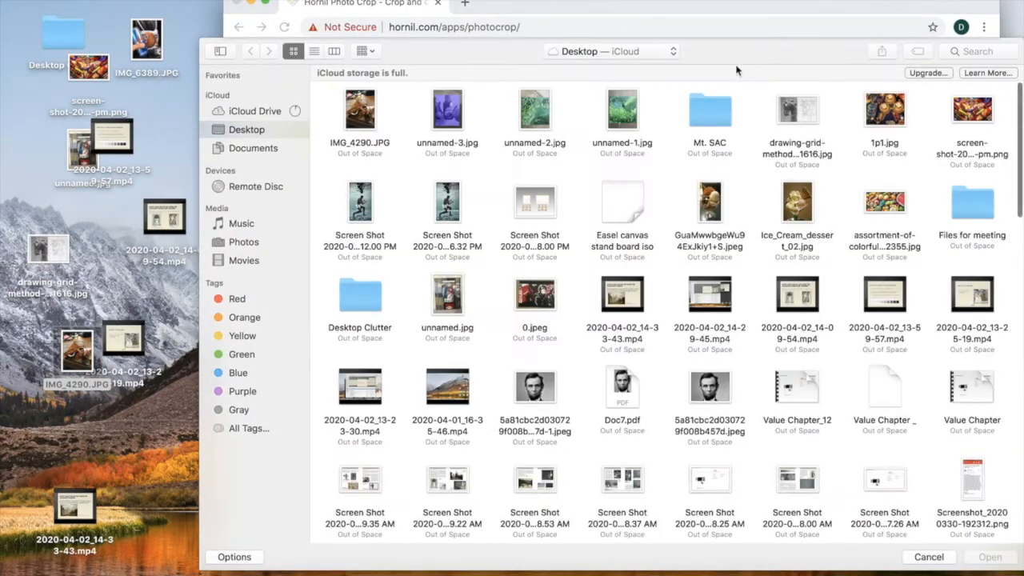
left_click(389, 102)
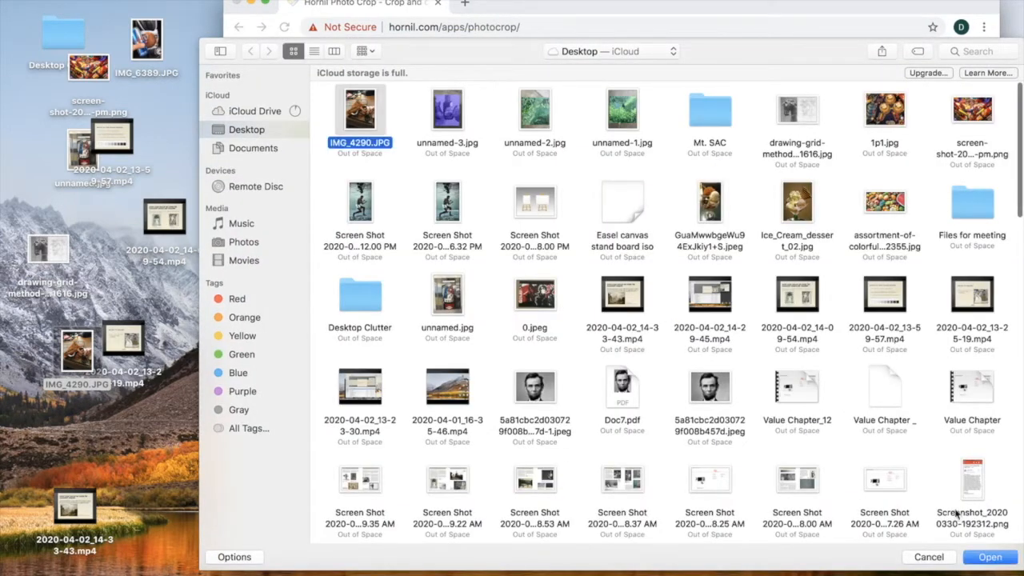
left_click(989, 556)
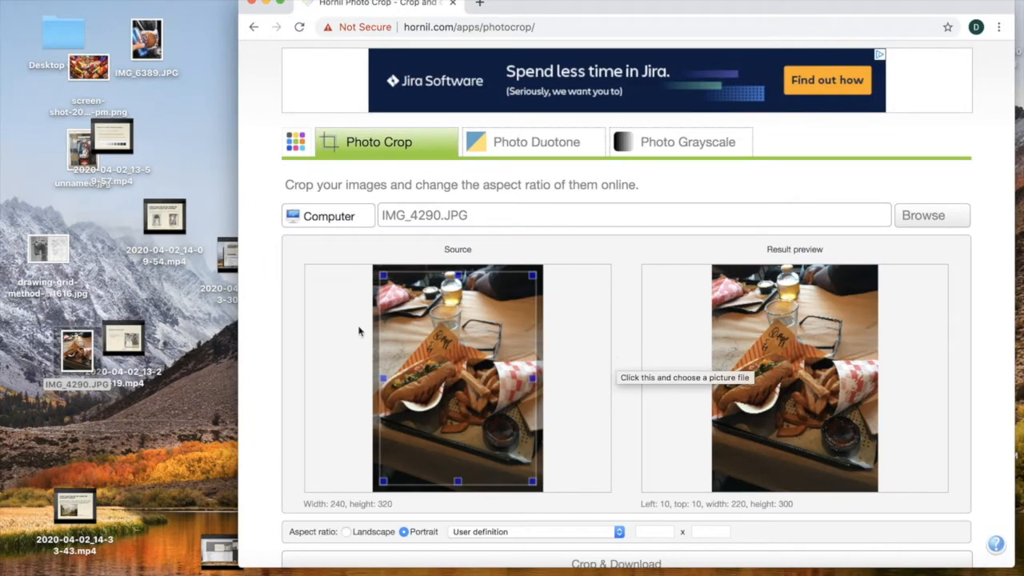
Set a user-defined aspect ratio of 14 x 17 and shrink the crop frame to about 150 × 182.
scroll(513, 281, "down", 3)
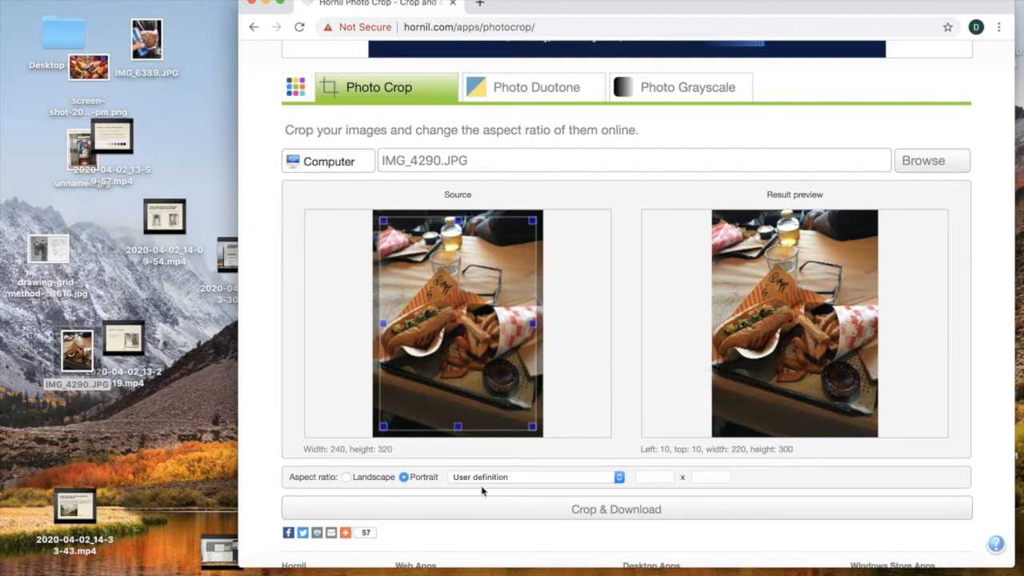
left_click(648, 477)
type("14")
left_click(709, 476)
left_click_drag(533, 426, 475, 356)
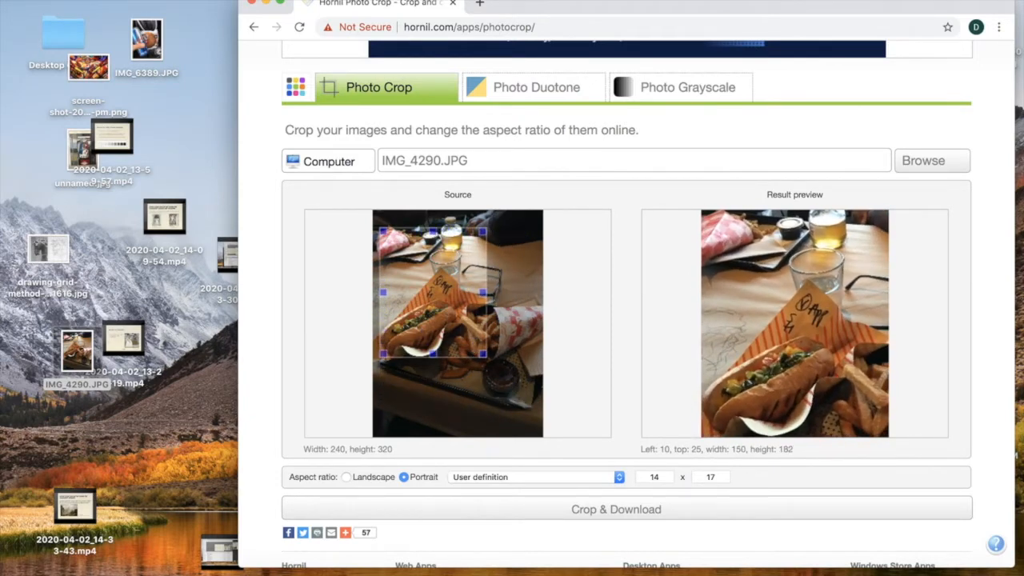
Enlarge the browser window, move the crop frame down over the hot dog and fries, and enlarge it to about 166 × 202.
left_click(281, 3)
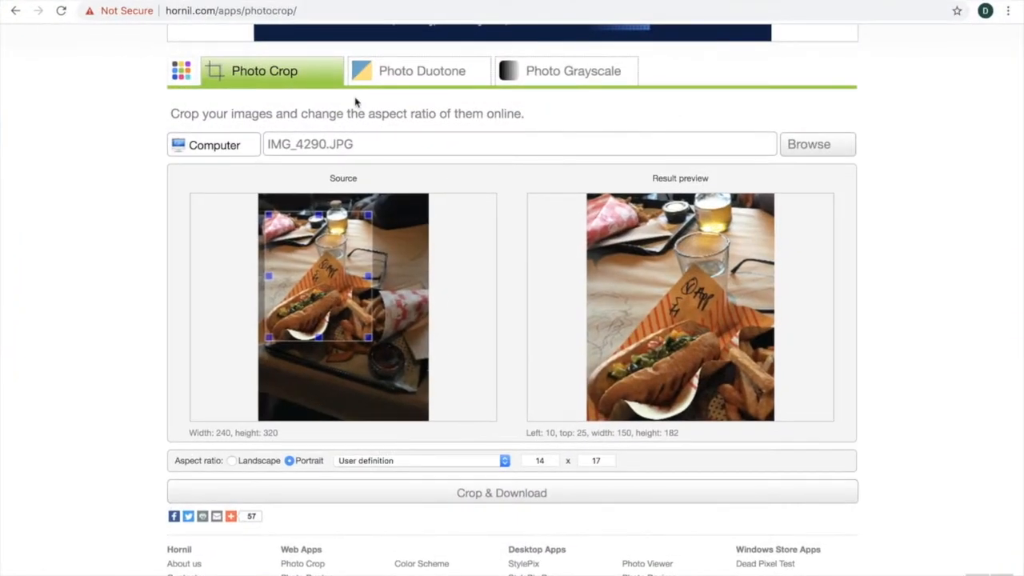
scroll(355, 101, "up", 2)
scroll(355, 102, "down", 1)
left_click_drag(346, 296, 352, 340)
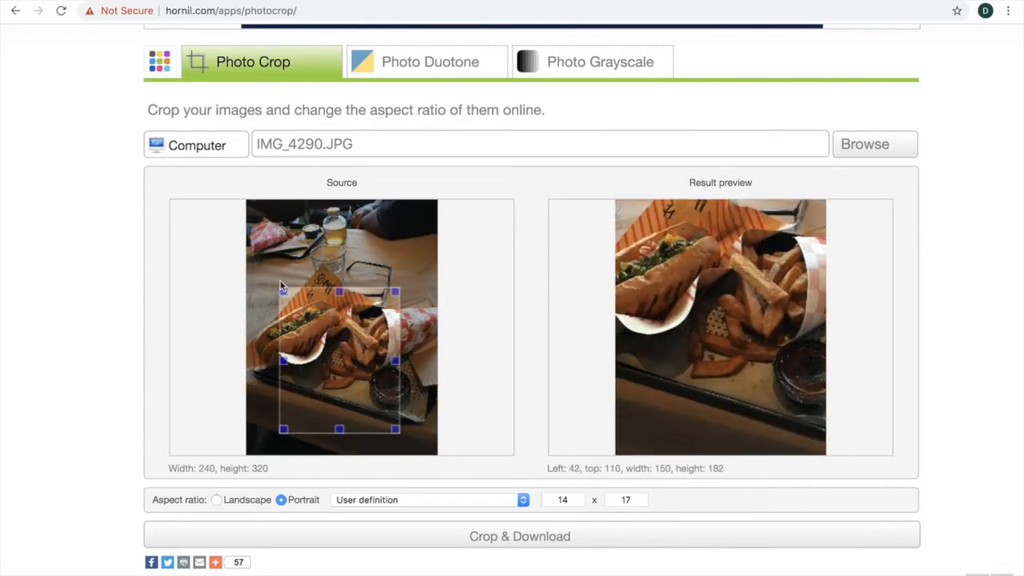
left_click_drag(283, 292, 276, 238)
Try different compositions by moving the crop frame around the photo, ending at about left 46, top 41.
left_click_drag(313, 295, 337, 275)
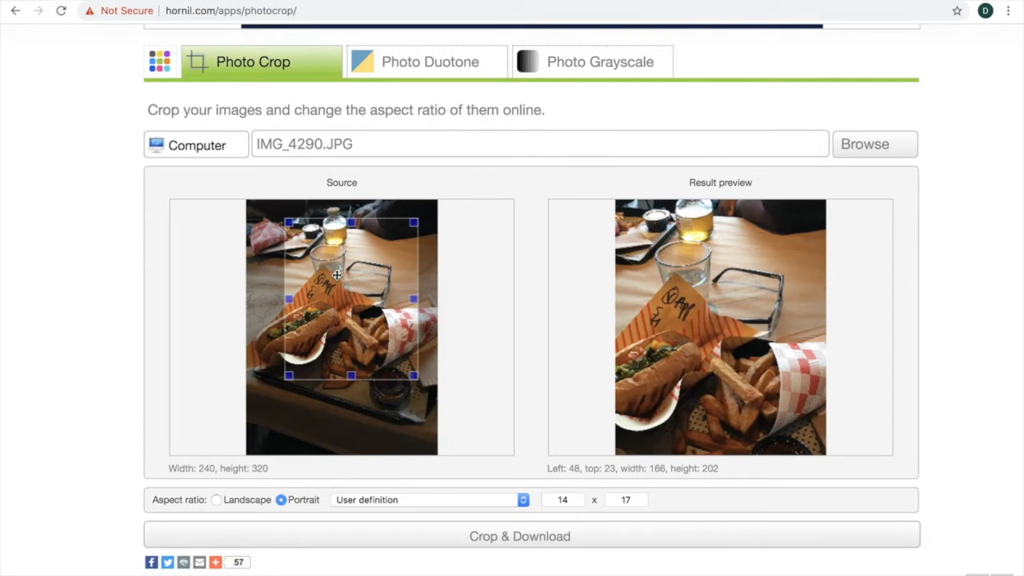
left_click_drag(337, 275, 312, 316)
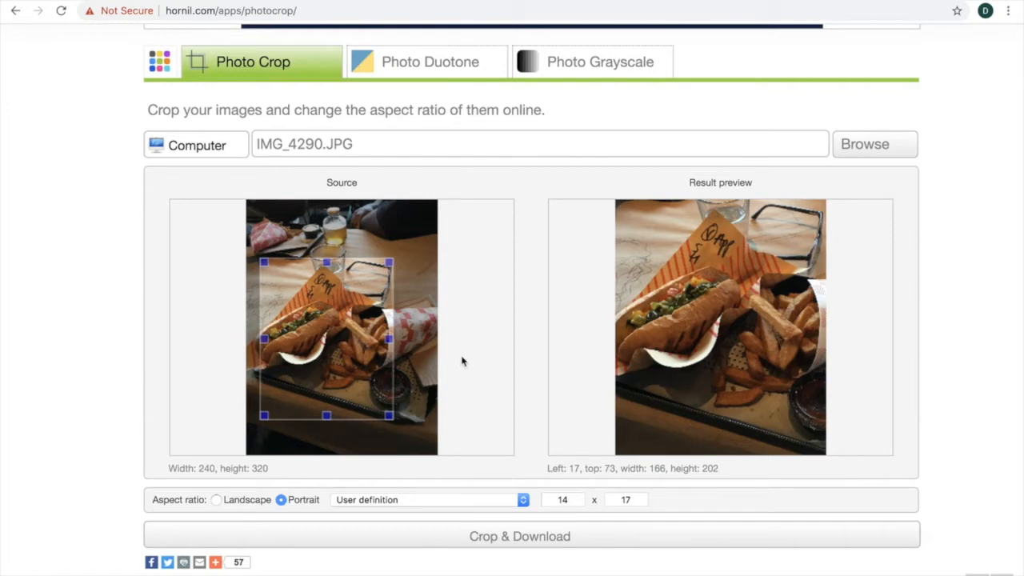
left_click_drag(310, 361, 379, 338)
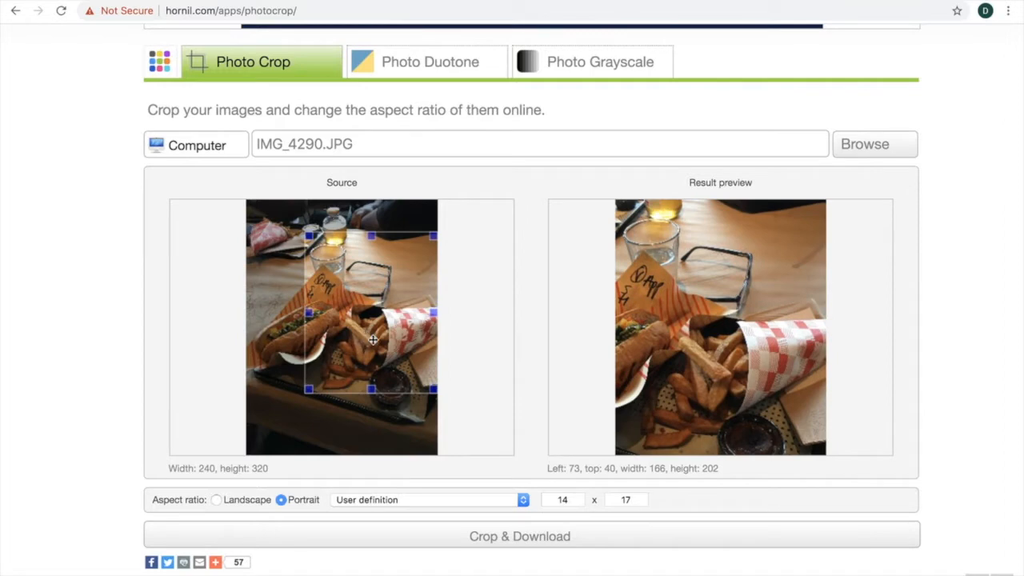
left_click_drag(336, 290, 315, 291)
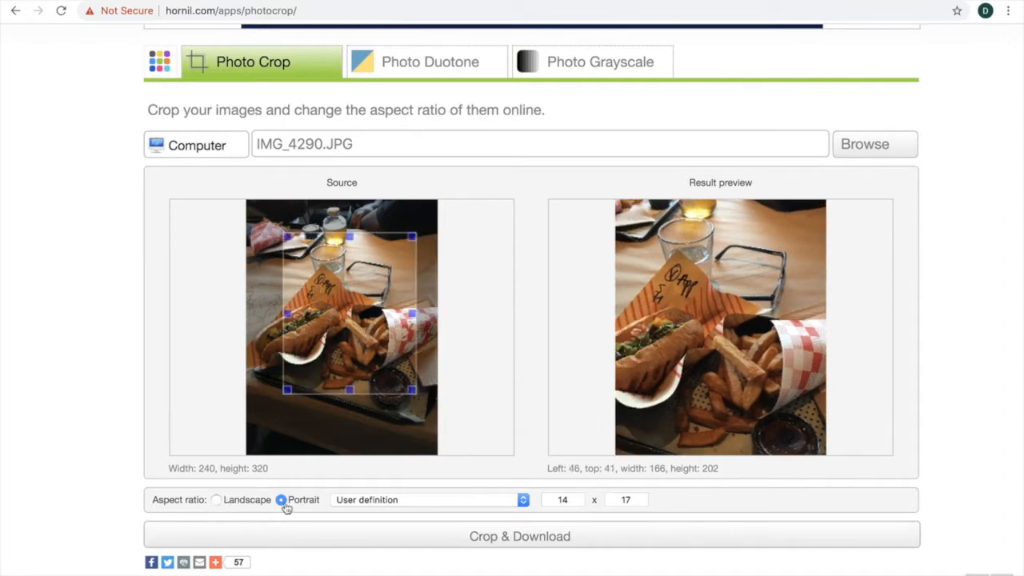
Swap the aspect ratio to 17 x 14 and resize the crop frame to a landscape shape of about 183 × 150.
left_click(561, 502)
type("1")
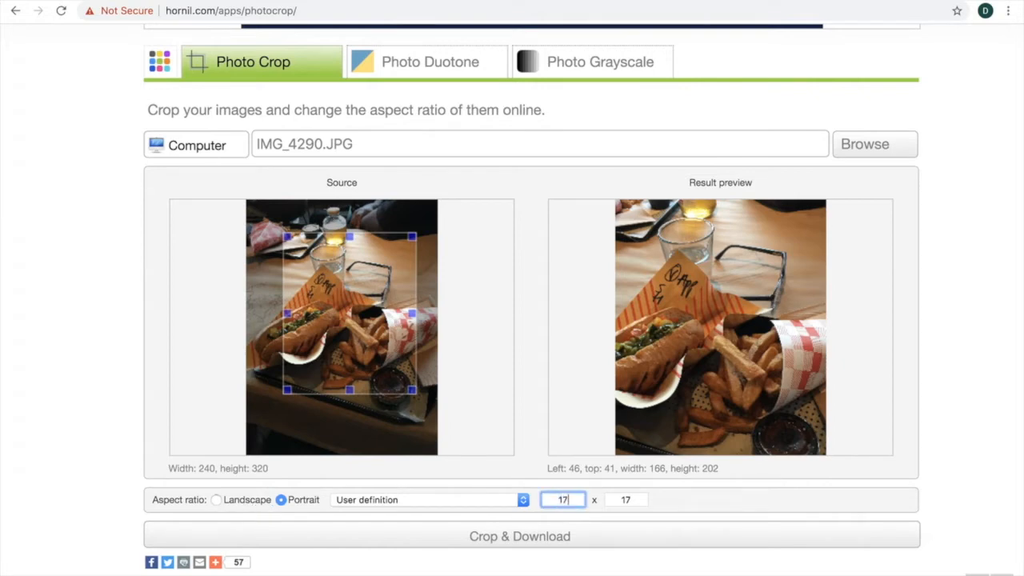
left_click(629, 501)
type("145")
key("BackSpace")
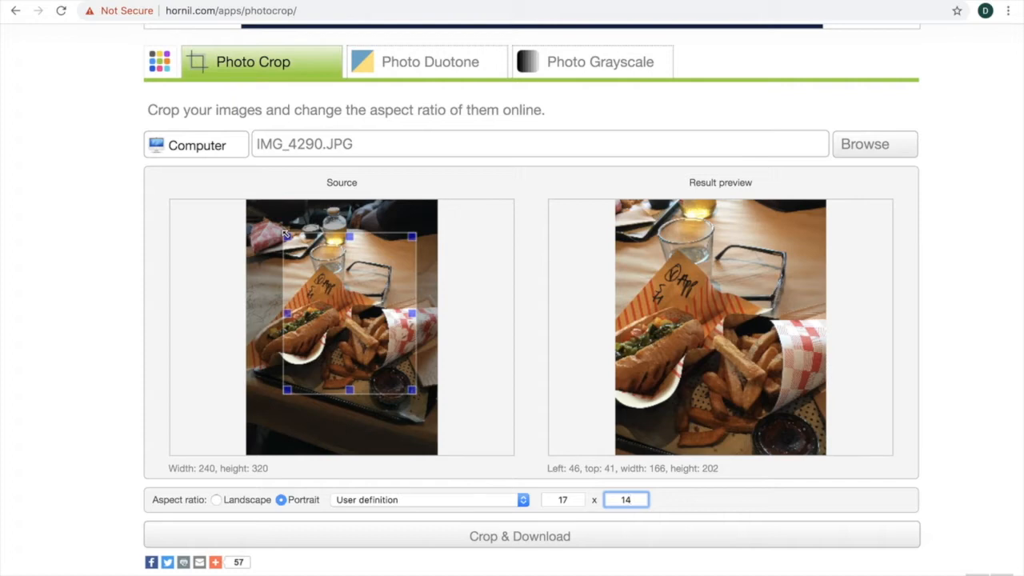
left_click_drag(285, 233, 307, 211)
Set the user-defined aspect ratio back to 14 x 17.
double_click(573, 502)
type("14")
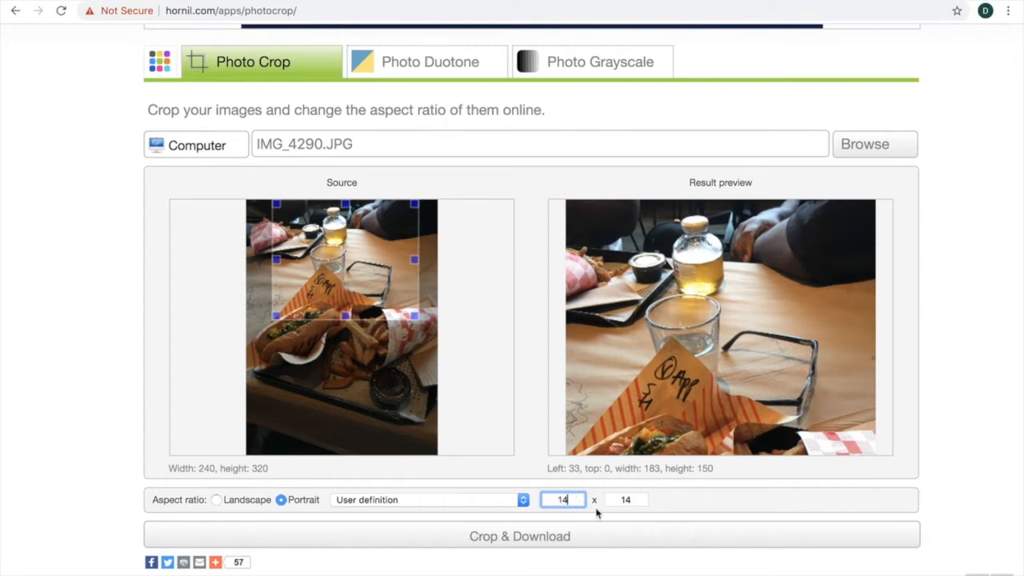
double_click(630, 501)
key("BackSpace")
type("17")
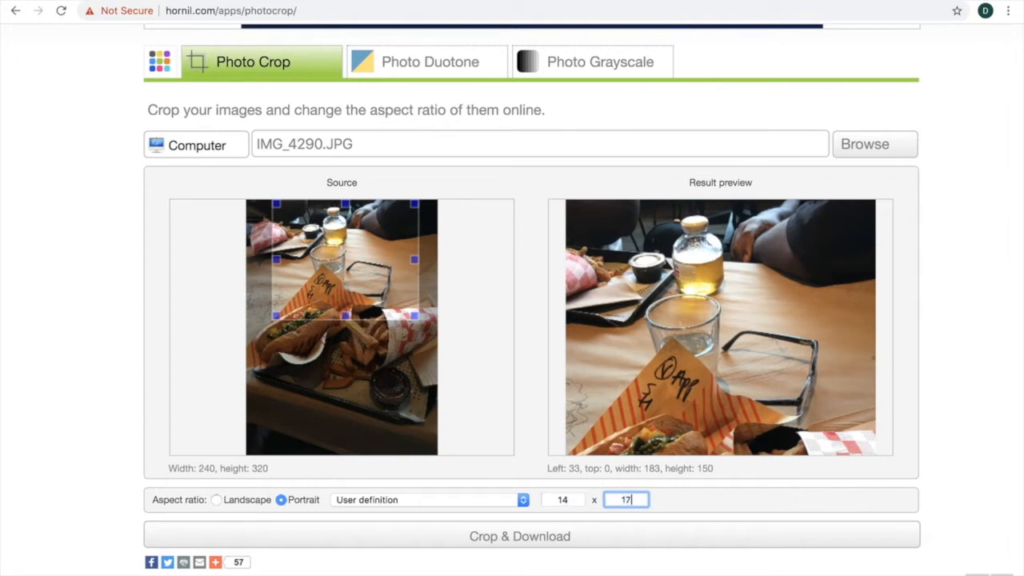
Resize the crop frame to about 171 × 207 and place it around the hot dog and fries at about left 11, top 67.
left_click_drag(385, 282, 383, 329)
left_click_drag(268, 250, 290, 216)
left_click_drag(369, 269, 334, 296)
left_click_drag(375, 395, 389, 410)
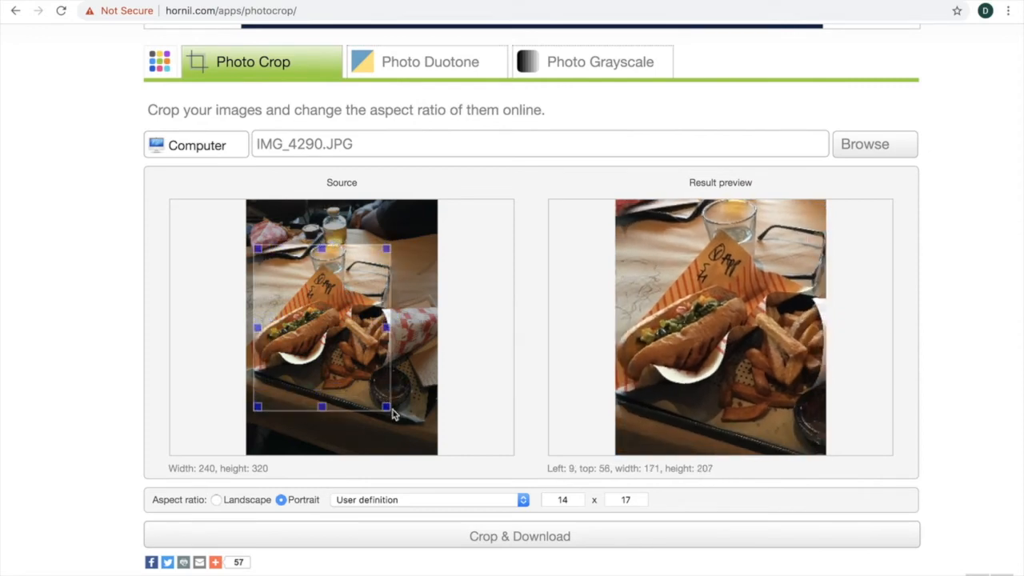
left_click_drag(341, 356, 343, 363)
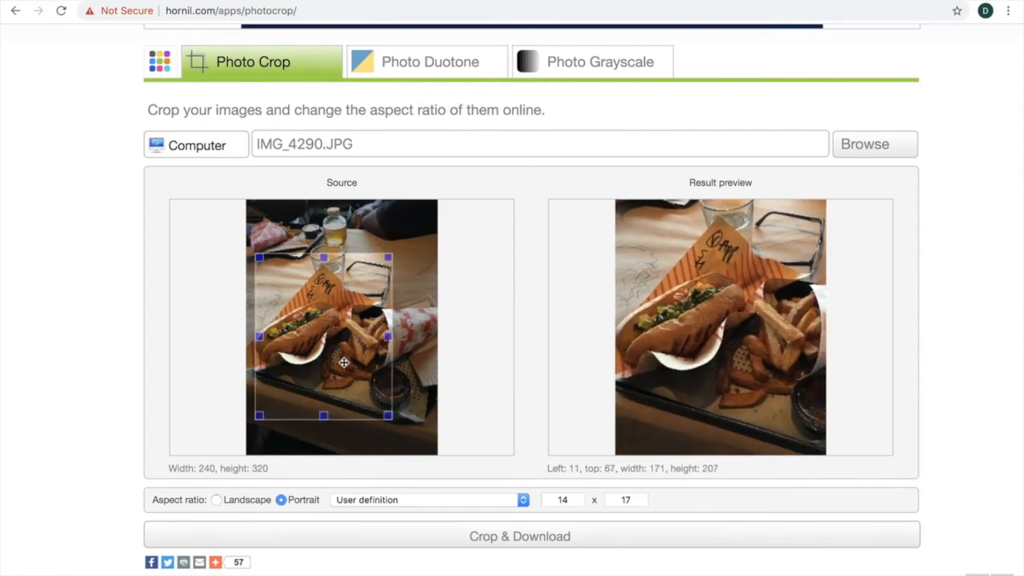
Crop the photo to the frame and save the resulting image to the desktop as Fast food.jpg.
scroll(599, 448, "down", 3)
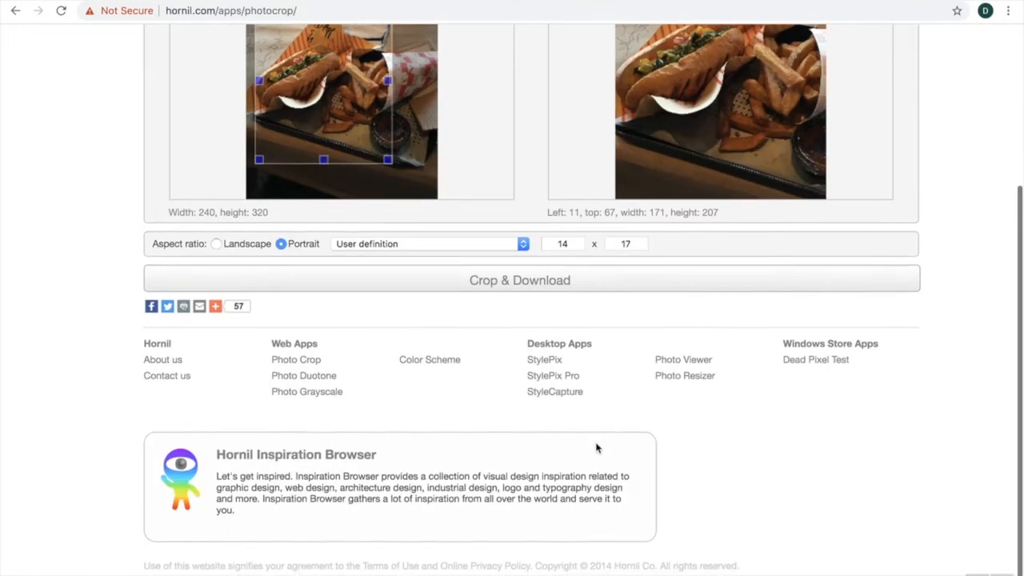
left_click(519, 298)
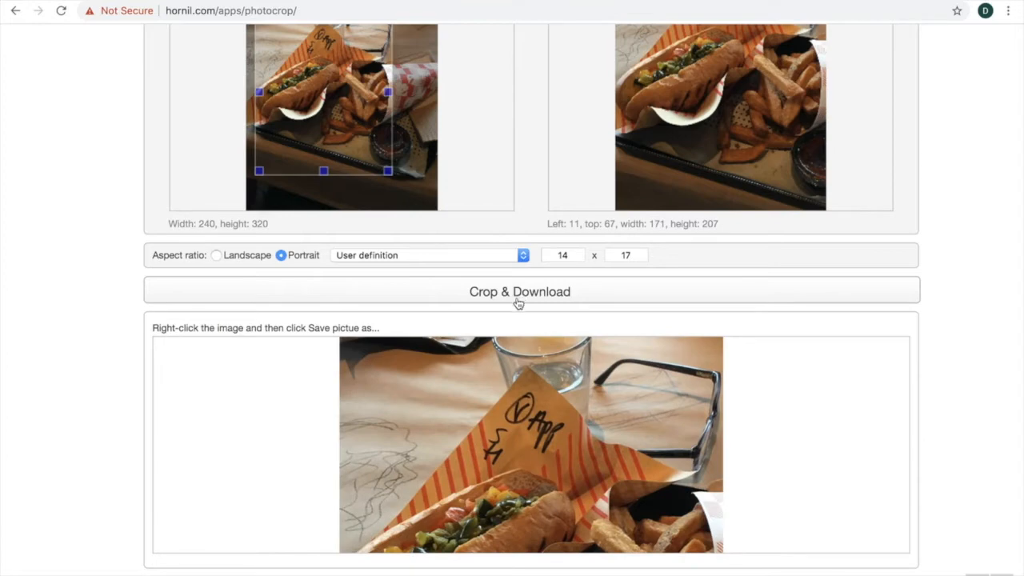
scroll(473, 395, "down", 1)
scroll(473, 395, "down", 1)
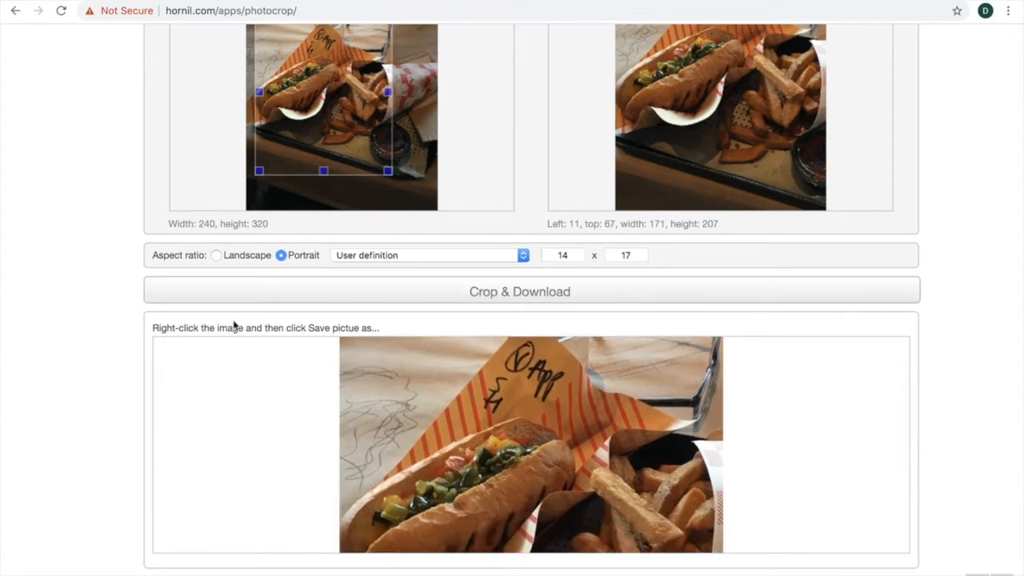
right_click(480, 405)
left_click(503, 424)
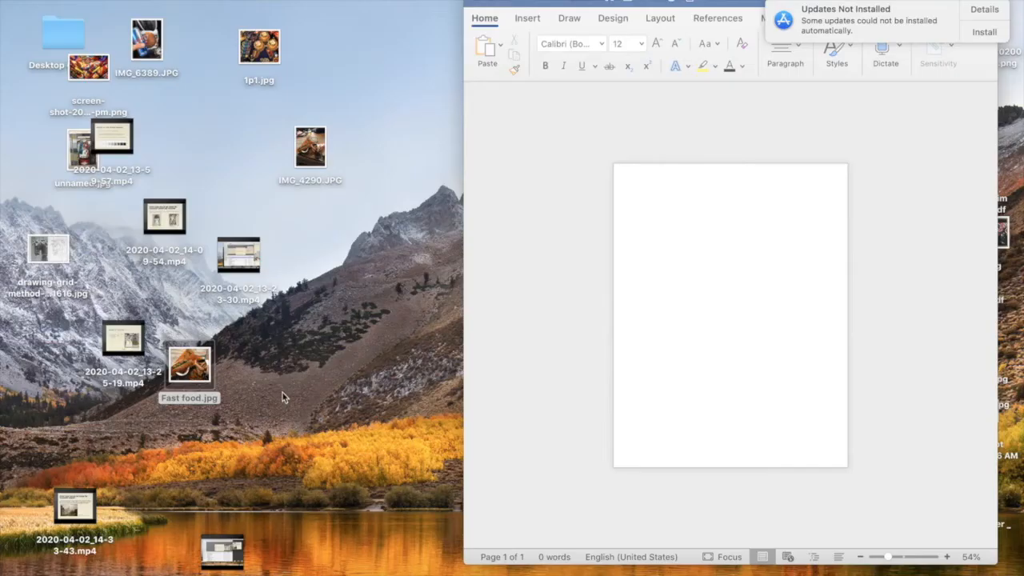
Open Fast food.jpg from the desktop to check the cropped picture, and close the preview.
left_click(206, 369)
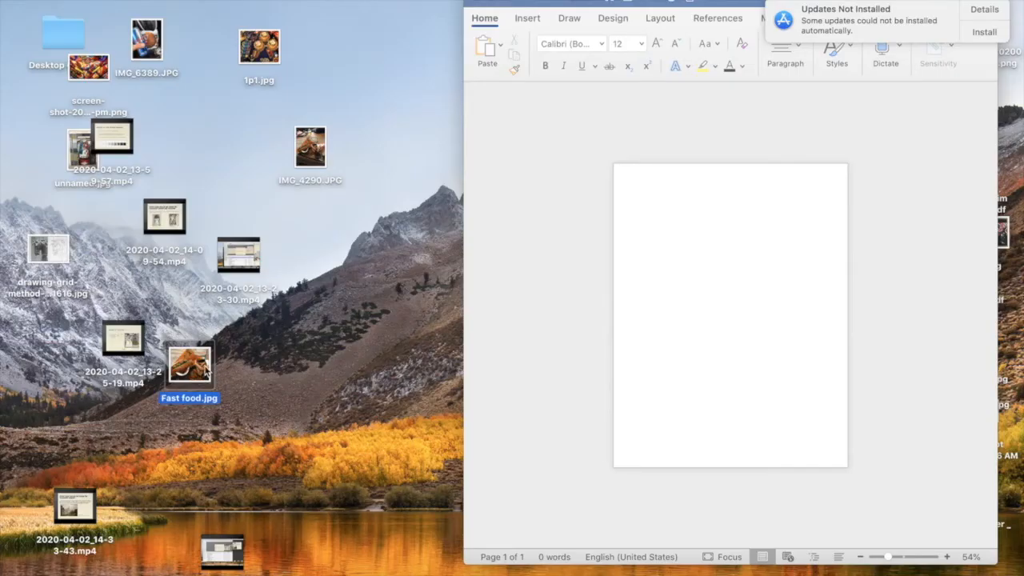
double_click(206, 369)
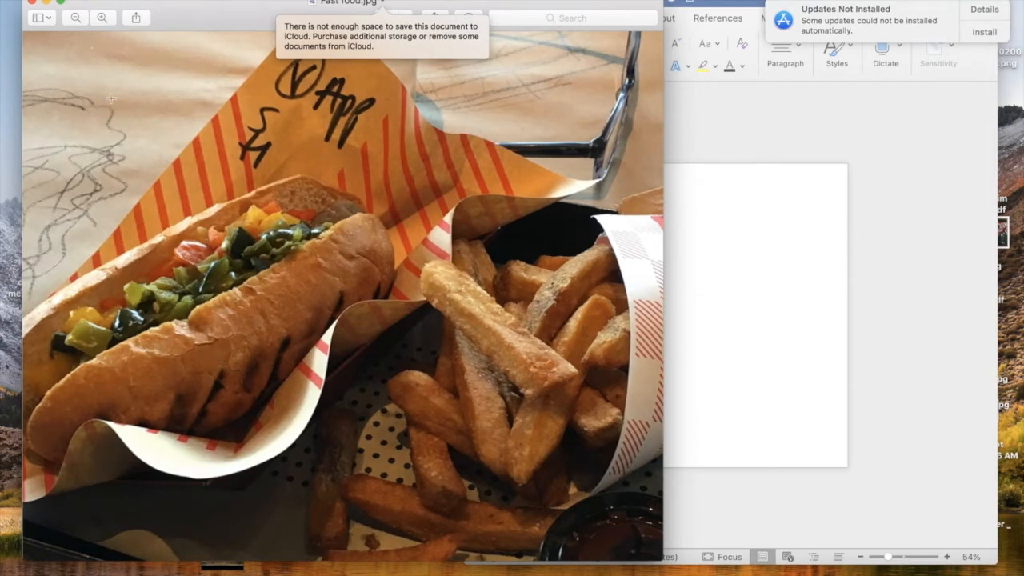
left_click(32, 3)
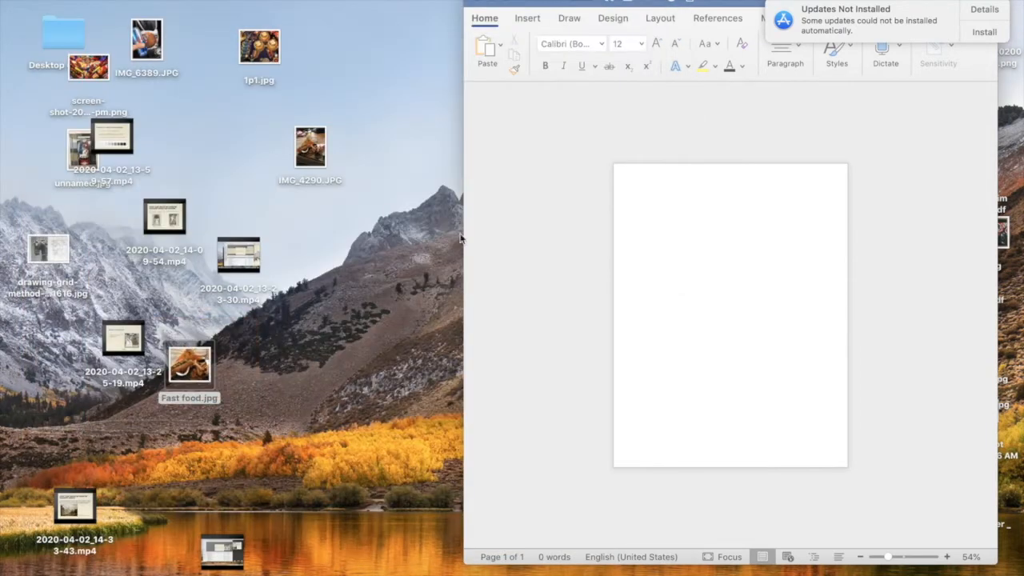
In the blank Word document, write the note 14" x 17" inch canvas = 7" x 8.5" photo.
left_click(742, 311)
scroll(692, 224, "up", 3)
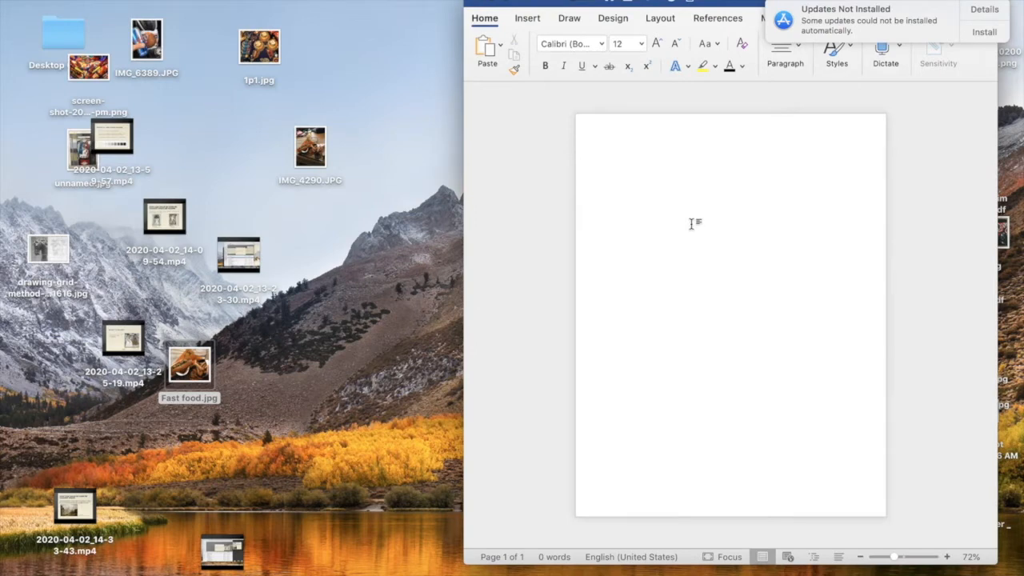
type("14")
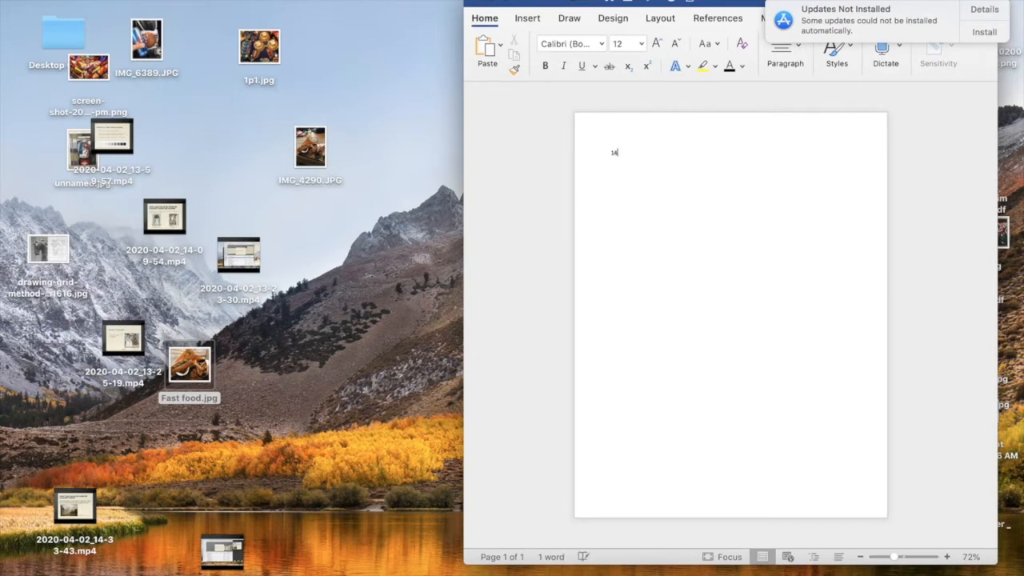
type("\"")
scroll(775, 181, "up", 3)
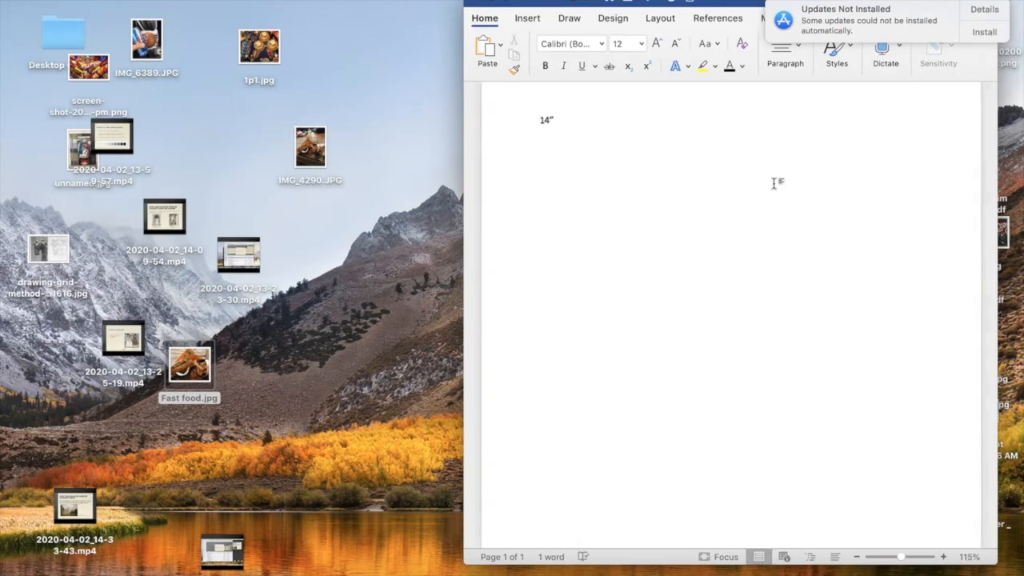
type("x 17")
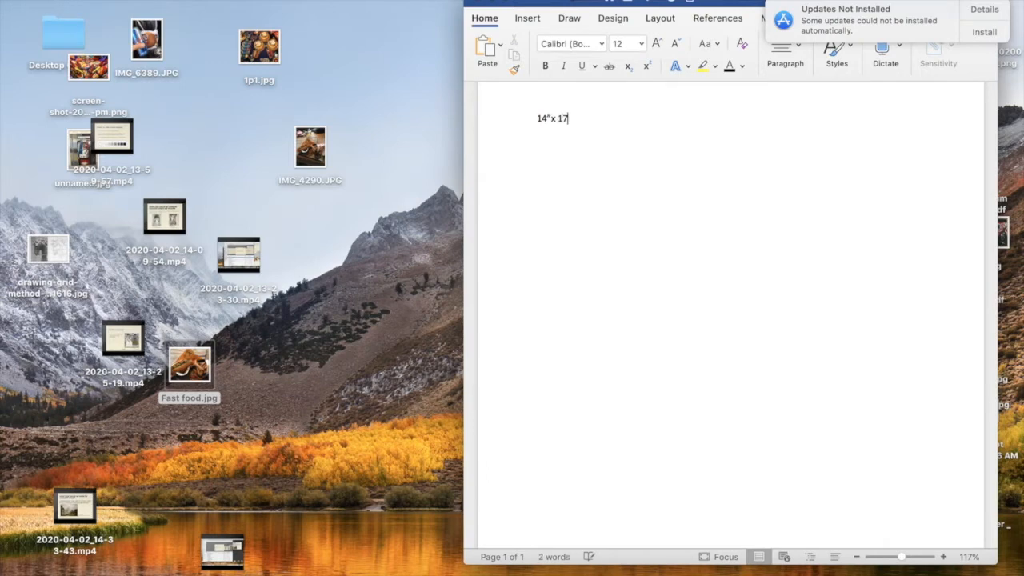
type("\" inc")
key("BackSpace")
type("nch canv")
type("as  = 7\" x 8")
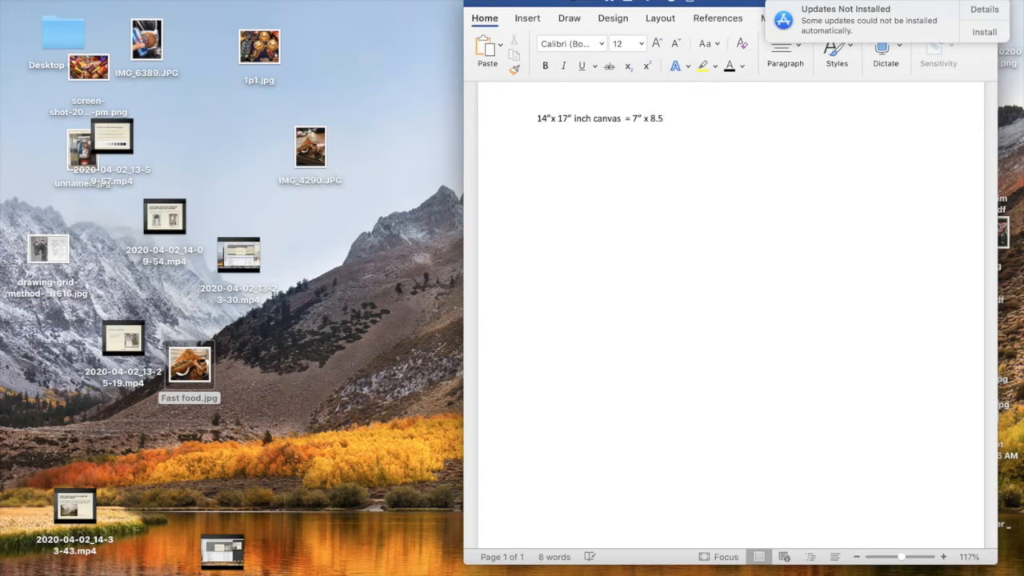
type(".5\" photo")
type("14")
type("\" x 18:")
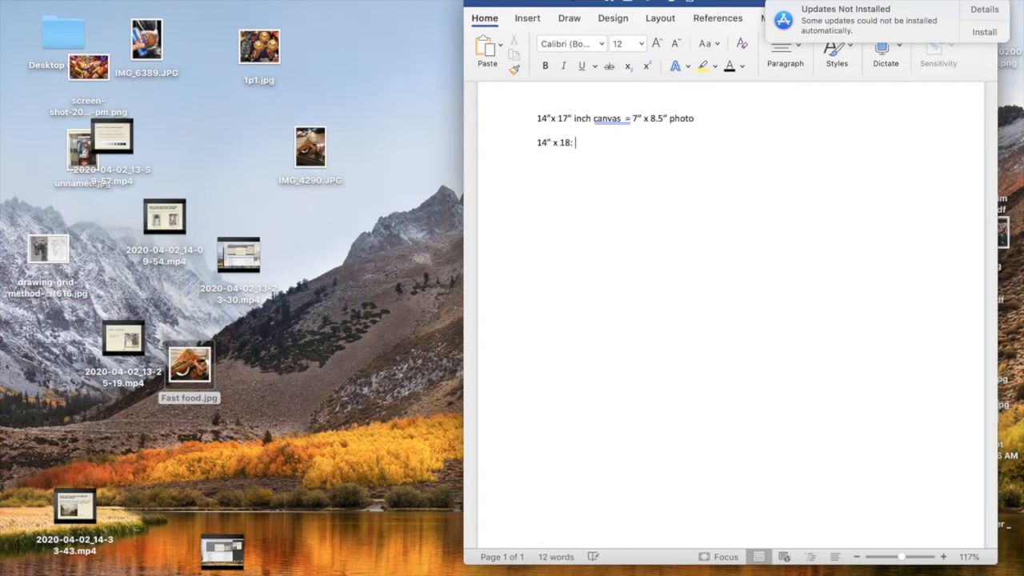
type("8\" canvas")
Add a second note line below for a 14" x 18" canvas and its matching photo size.
type("photo")
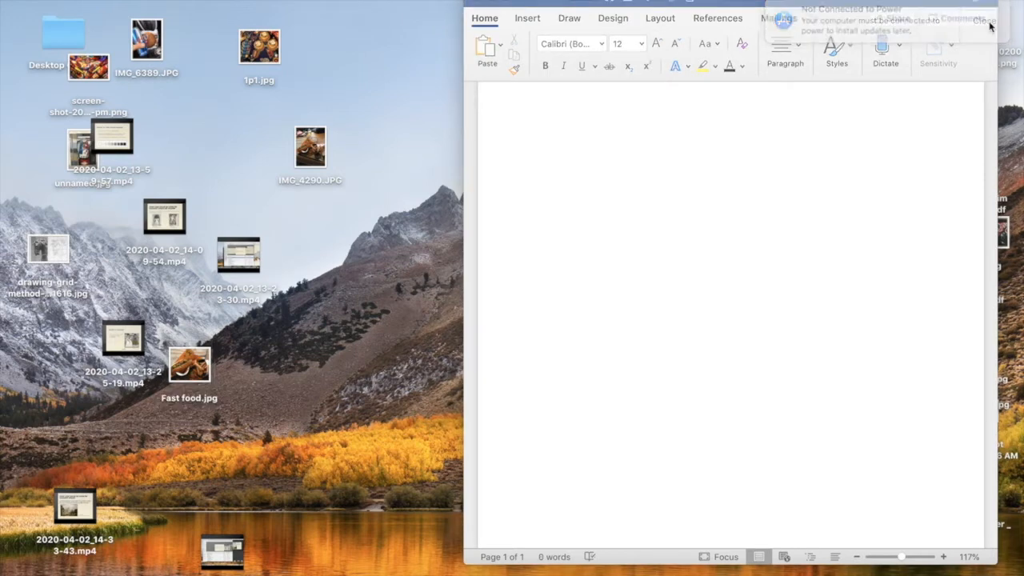
Insert Fast food.jpg from the desktop into the empty document and enlarge it proportionally to about 7 inches wide.
left_click_drag(191, 370, 702, 311)
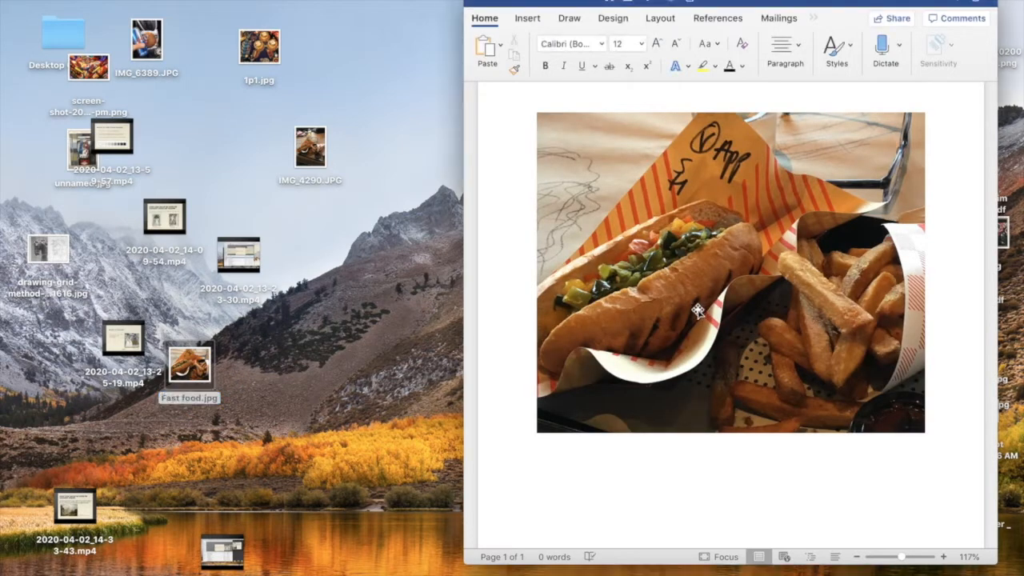
left_click(566, 407)
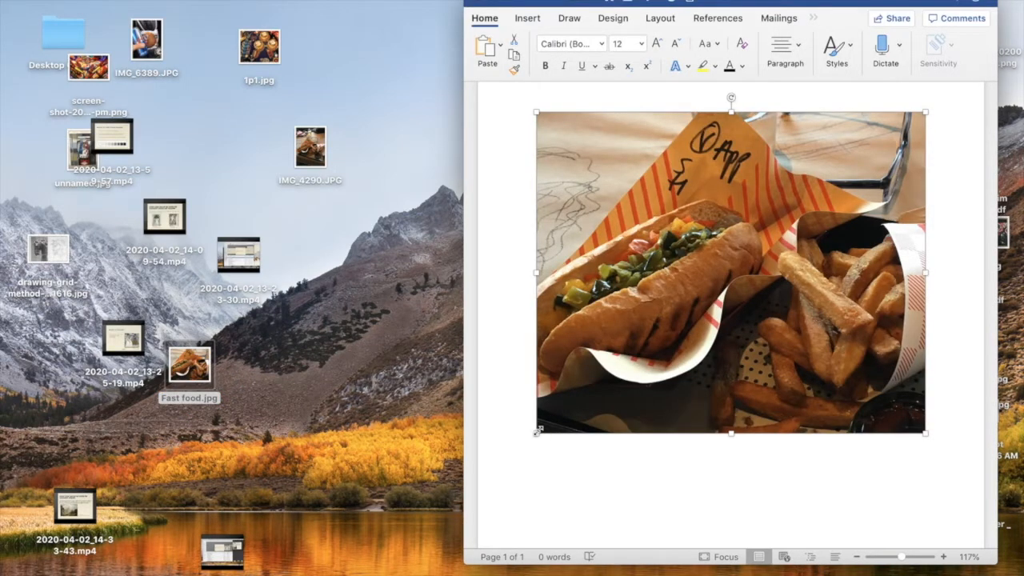
left_click_drag(542, 426, 567, 428)
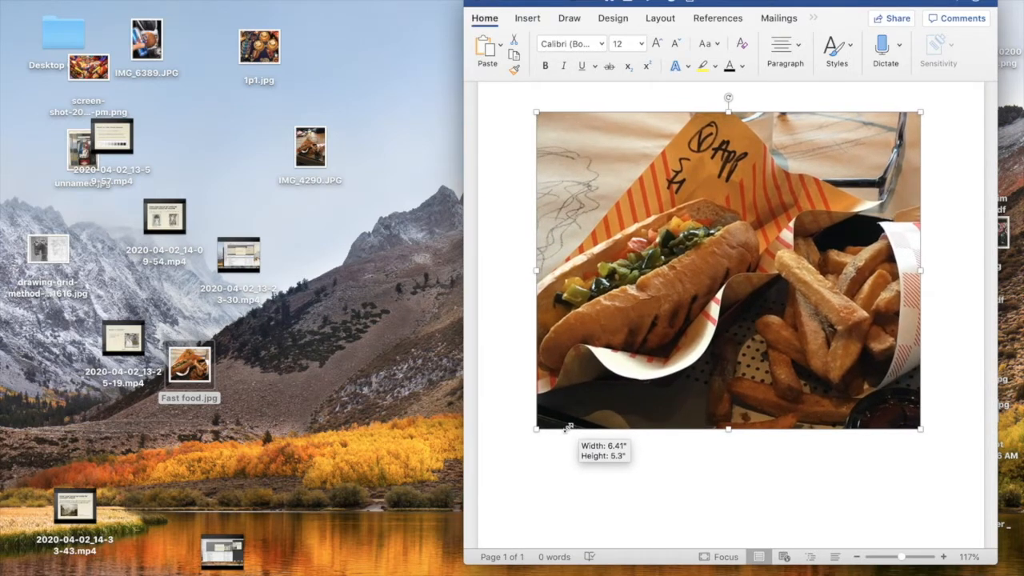
left_click_drag(566, 428, 550, 469)
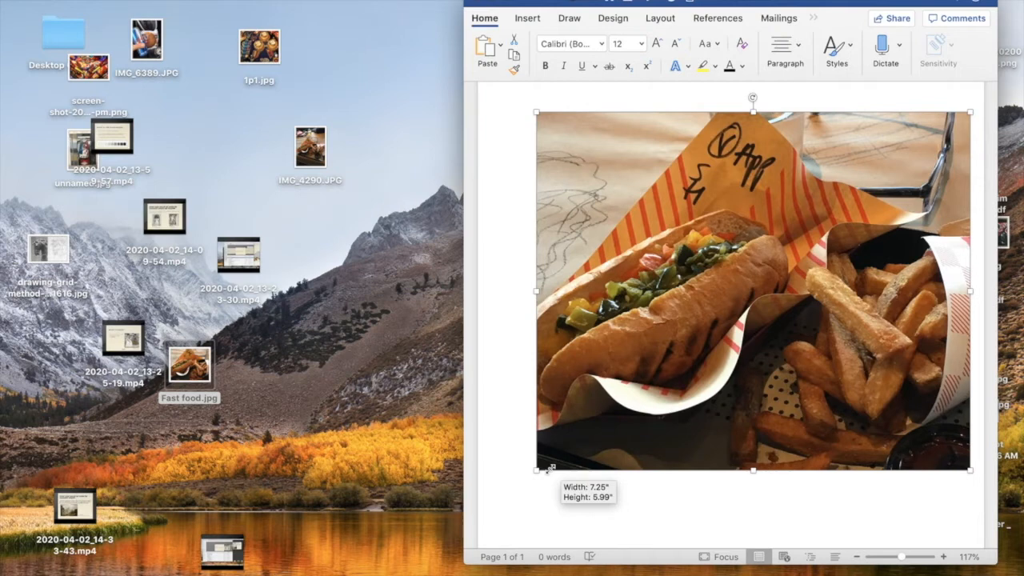
mouse_move(550, 469)
left_mouse_down()
mouse_move(545, 481)
mouse_move(553, 465)
left_mouse_up()
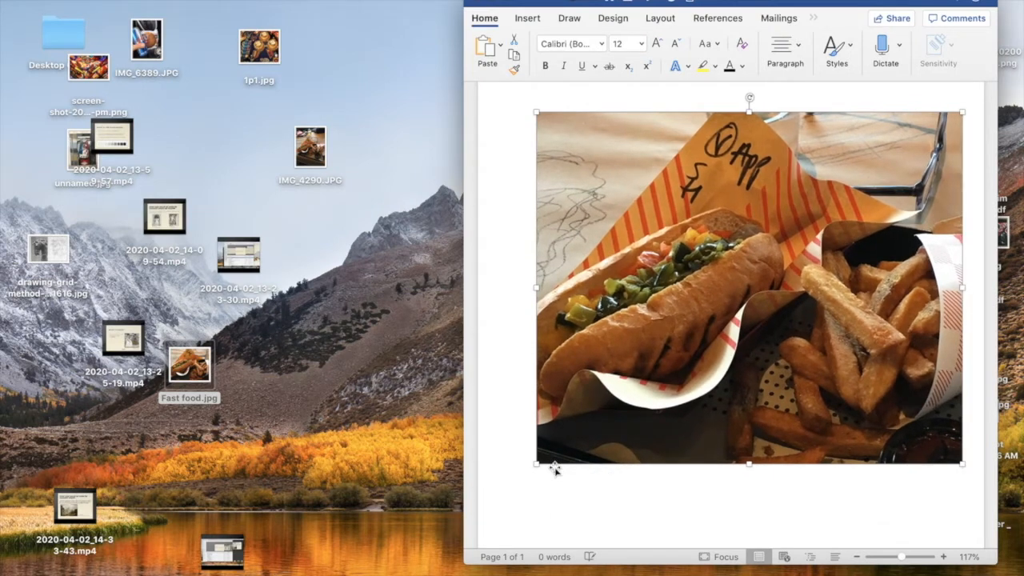
Rotate the hot dog and fries picture 90 degrees clockwise so it stands in portrait orientation on the page.
scroll(555, 466, "down", 2)
scroll(555, 466, "down", 2)
left_click(608, 197)
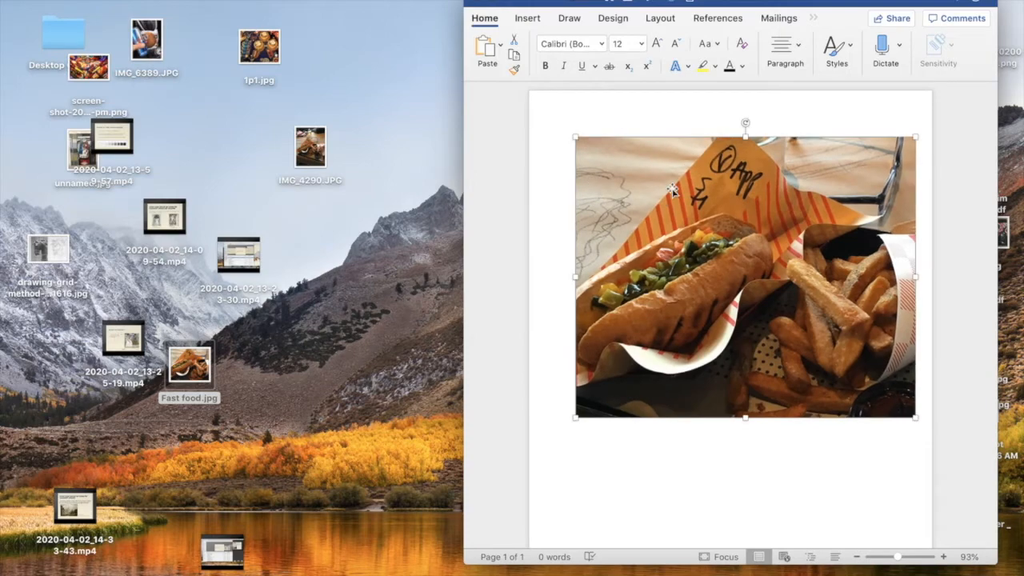
left_click_drag(746, 120, 858, 275)
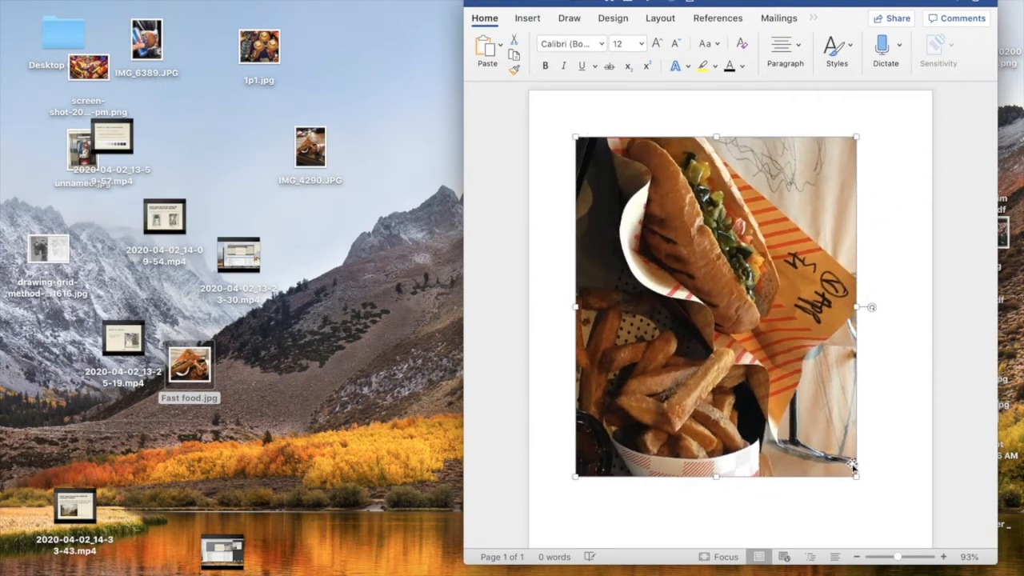
Enlarge the rotated picture proportionally to 7" wide by about 8.47" high.
left_click_drag(856, 478, 902, 533)
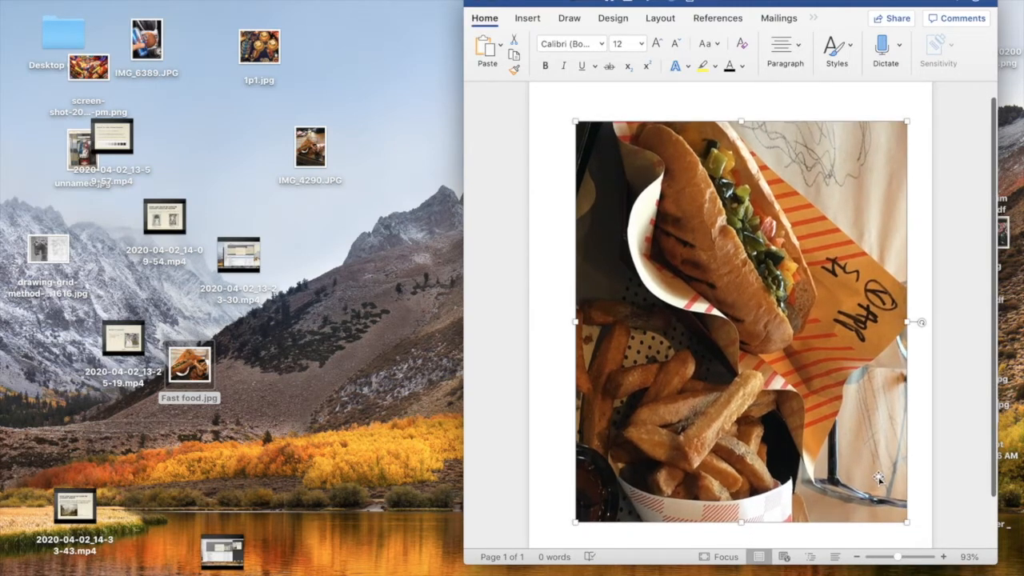
left_click_drag(909, 523, 909, 523)
left_click_drag(910, 524, 908, 523)
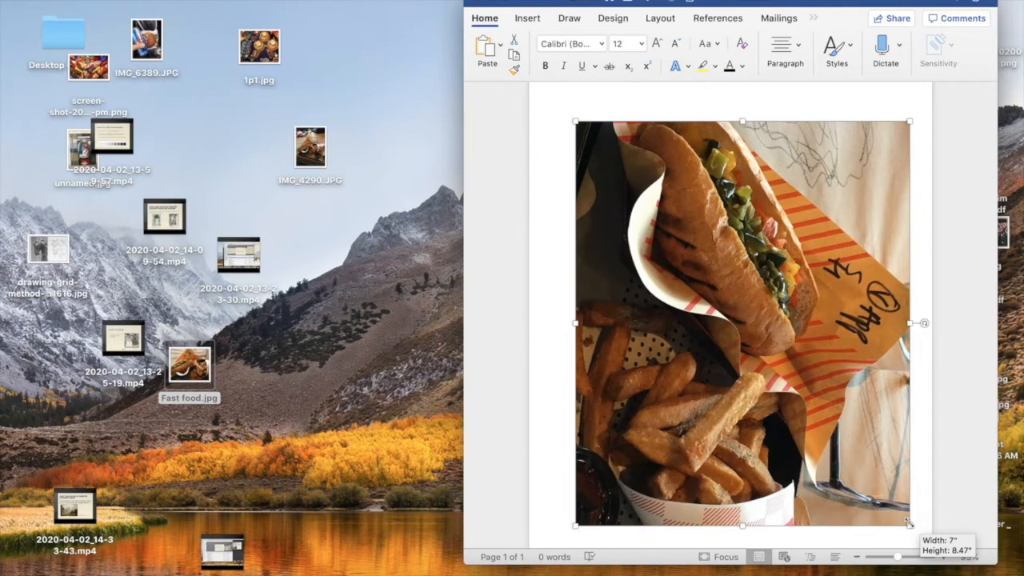
left_click_drag(909, 522, 909, 522)
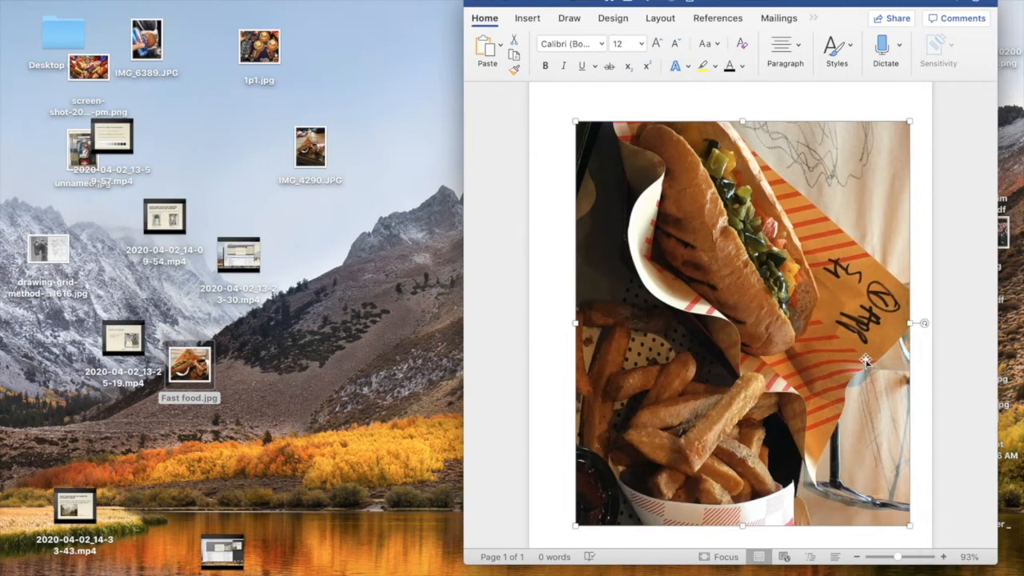
Deselect the picture and open the print settings for the document.
left_click(543, 240)
scroll(650, 247, "down", 3)
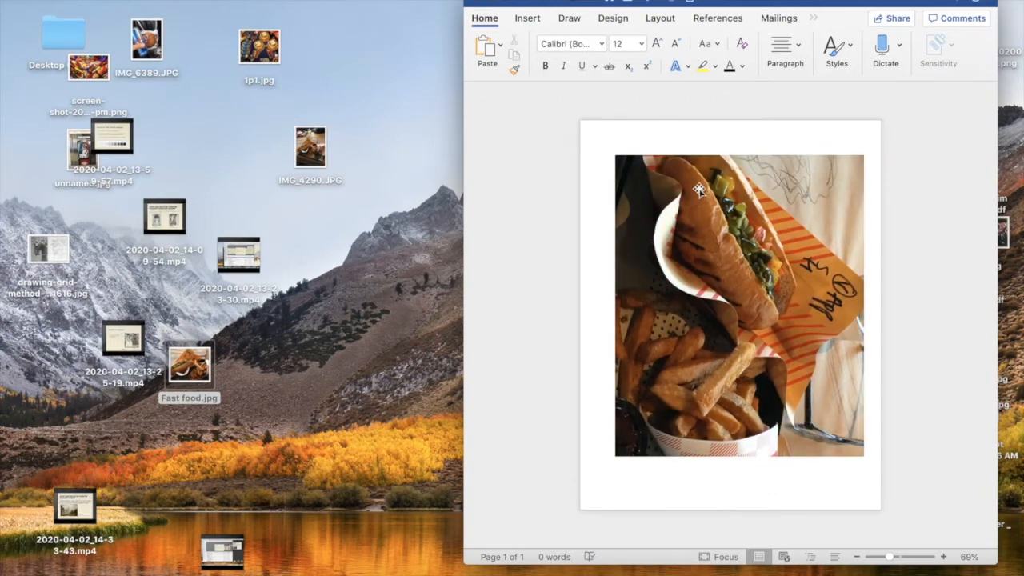
left_click(76, 0)
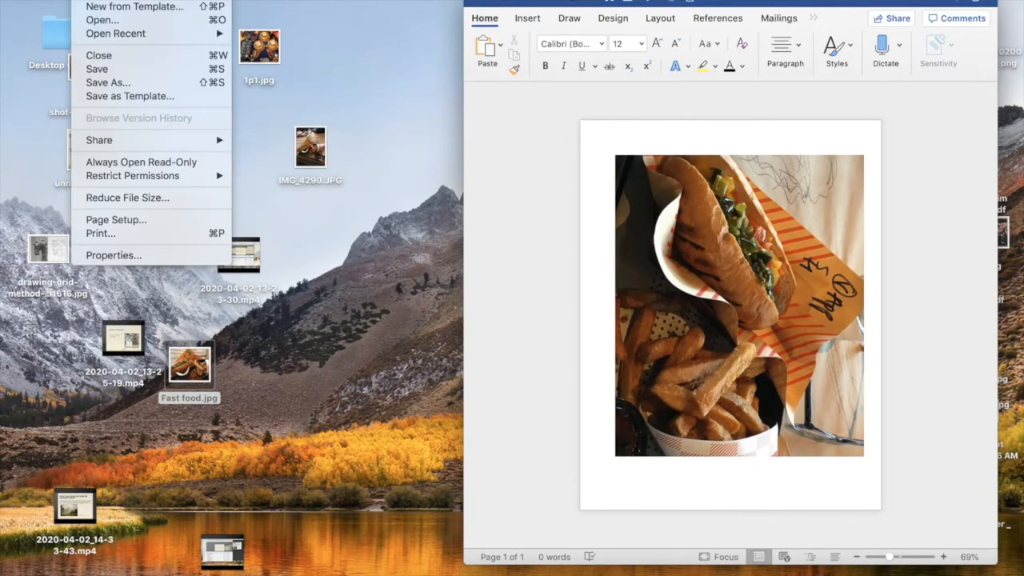
left_click(148, 232)
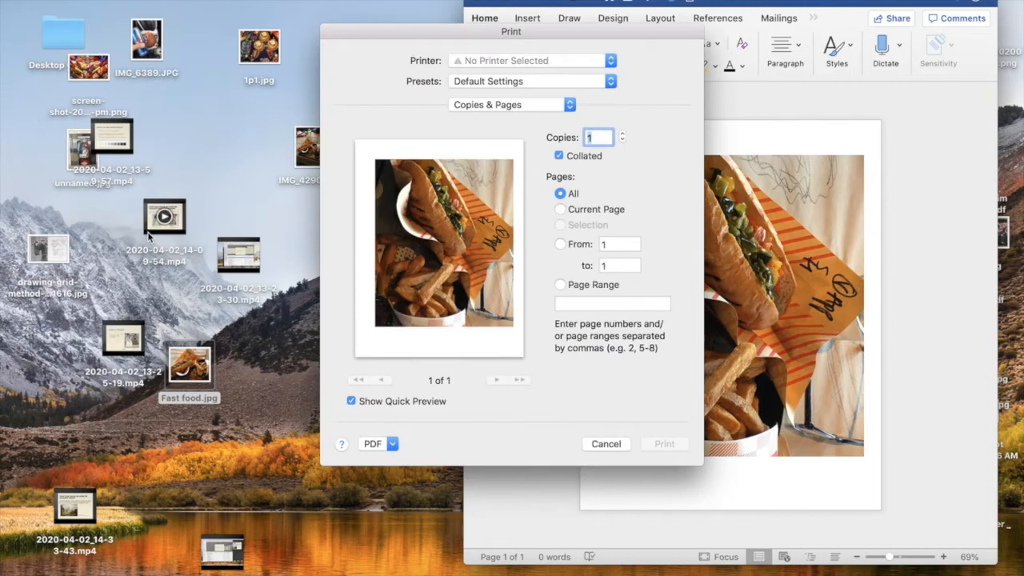